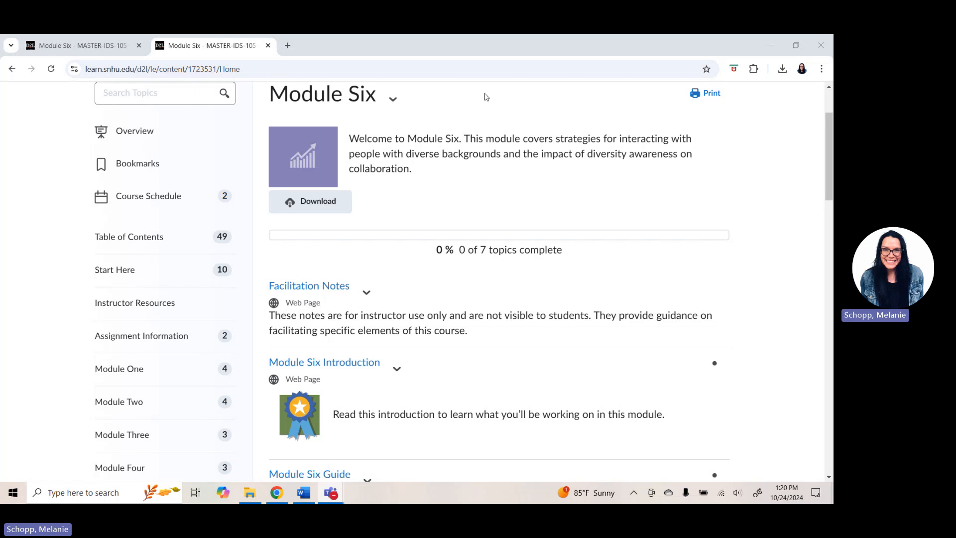
{"action": "scroll", "coordinate": [506, 131], "scroll_direction": "up", "scroll_amount": 1}
{"action": "scroll", "coordinate": [505, 132], "scroll_direction": "up", "scroll_amount": 1}
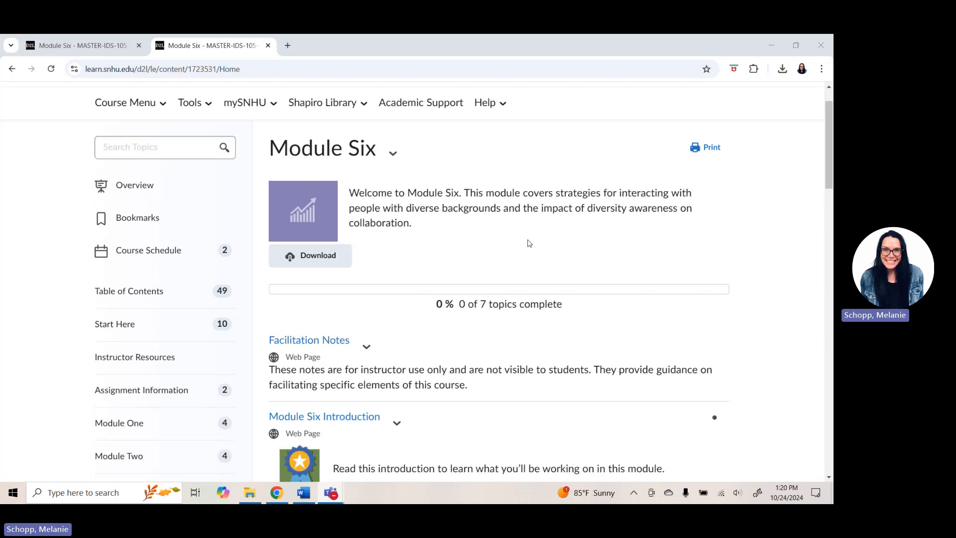
{"action": "scroll", "coordinate": [523, 246], "scroll_direction": "down", "scroll_amount": 1}
{"action": "scroll", "coordinate": [207, 286], "scroll_direction": "down", "scroll_amount": 2}
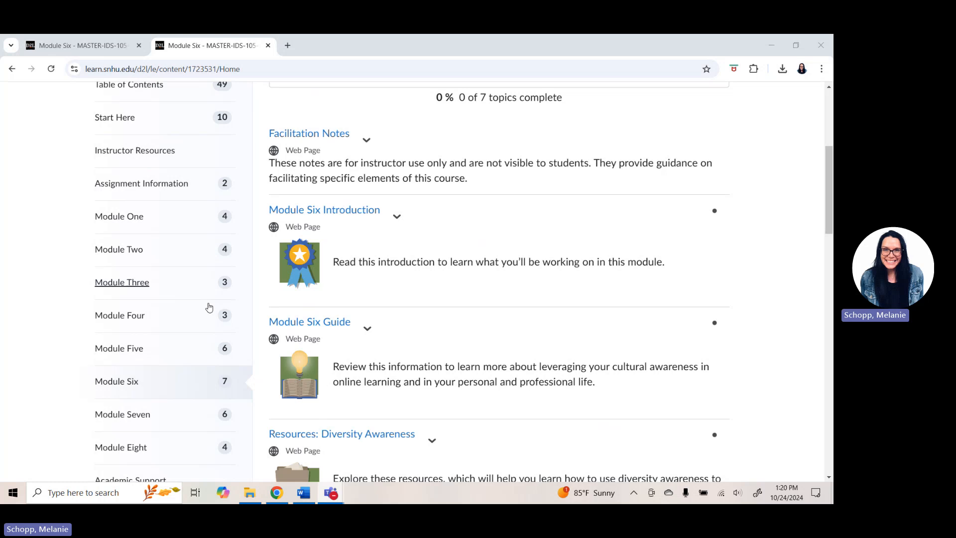
{"action": "scroll", "coordinate": [150, 299], "scroll_direction": "down", "scroll_amount": 1}
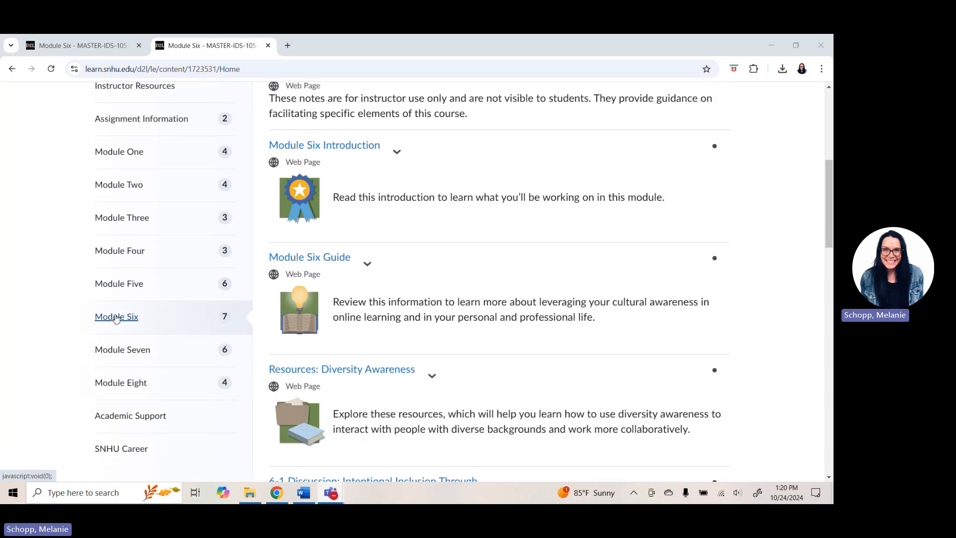
{"action": "scroll", "coordinate": [519, 305], "scroll_direction": "up", "scroll_amount": 3}
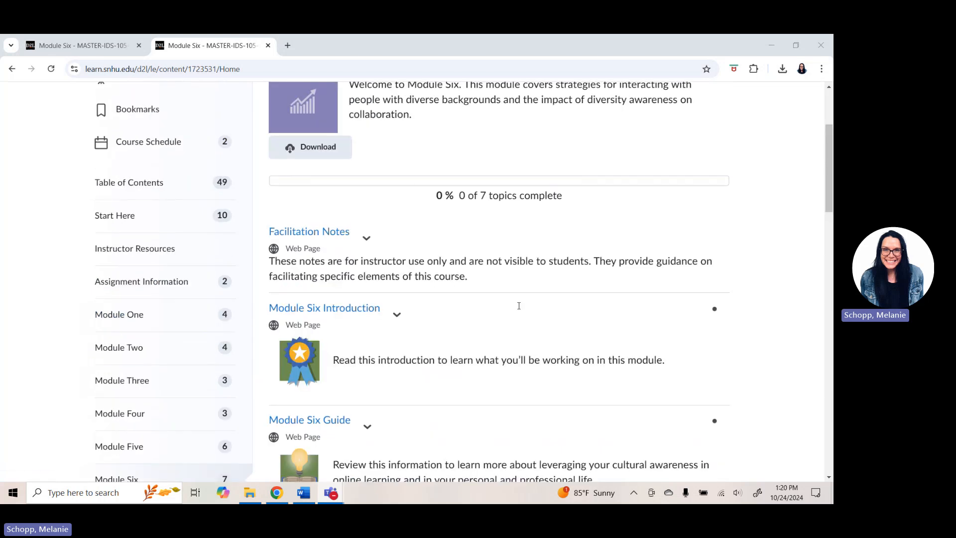
{"action": "scroll", "coordinate": [508, 284], "scroll_direction": "down", "scroll_amount": 1}
{"action": "scroll", "coordinate": [500, 262], "scroll_direction": "down", "scroll_amount": 1}
{"action": "scroll", "coordinate": [500, 235], "scroll_direction": "down", "scroll_amount": 2}
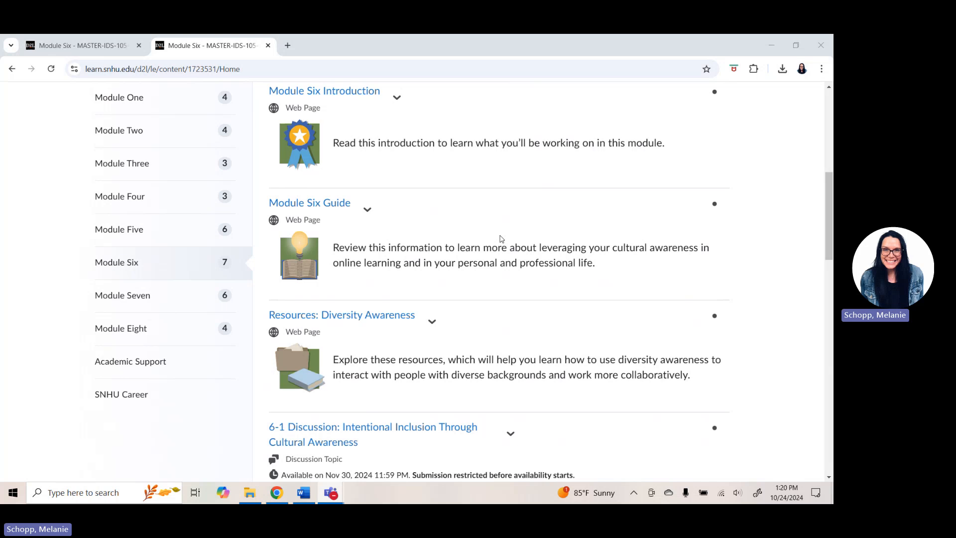
{"action": "scroll", "coordinate": [501, 236], "scroll_direction": "down", "scroll_amount": 1}
{"action": "scroll", "coordinate": [500, 239], "scroll_direction": "down", "scroll_amount": 3}
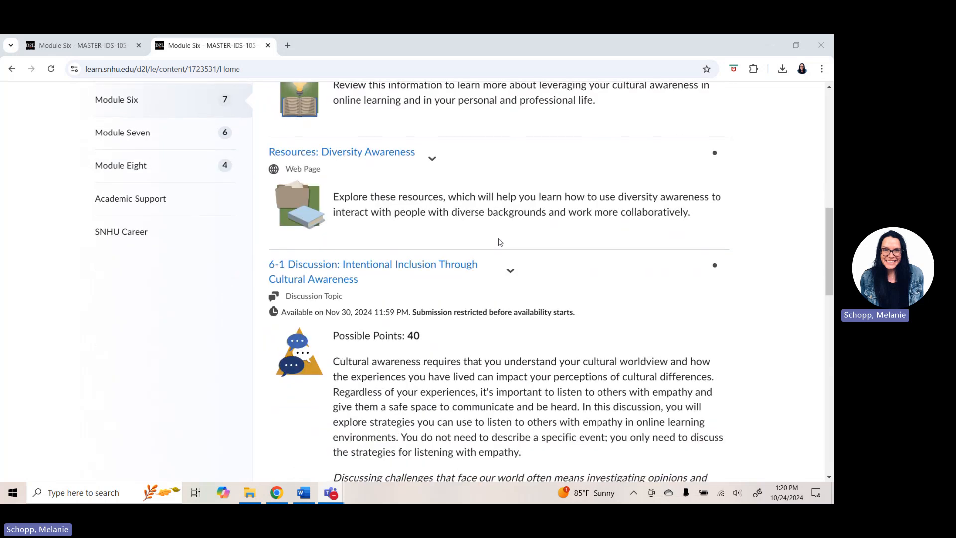
{"action": "scroll", "coordinate": [500, 239], "scroll_direction": "down", "scroll_amount": 2}
{"action": "scroll", "coordinate": [501, 239], "scroll_direction": "down", "scroll_amount": 2}
{"action": "scroll", "coordinate": [501, 239], "scroll_direction": "down", "scroll_amount": 3}
{"action": "scroll", "coordinate": [498, 245], "scroll_direction": "up", "scroll_amount": 3}
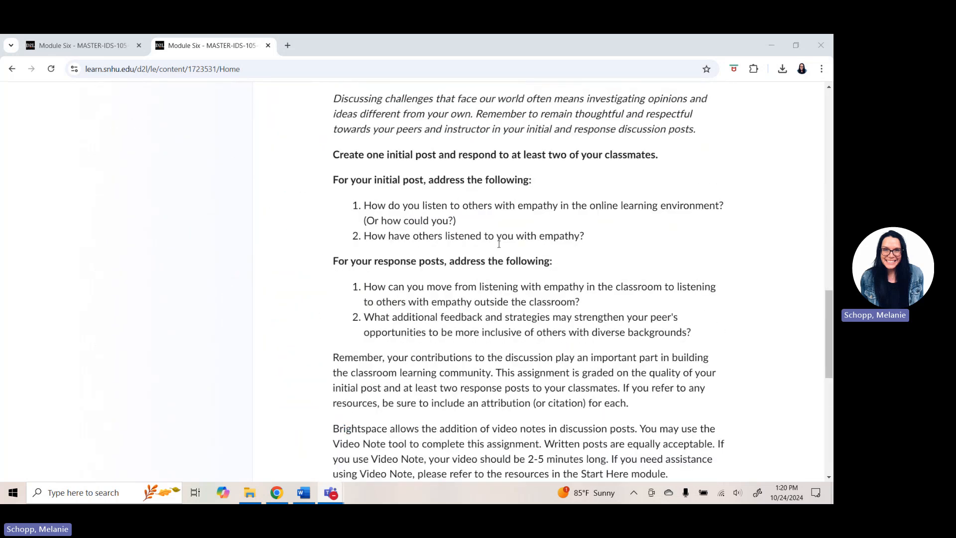
{"action": "scroll", "coordinate": [499, 245], "scroll_direction": "up", "scroll_amount": 3}
{"action": "scroll", "coordinate": [499, 245], "scroll_direction": "up", "scroll_amount": 2}
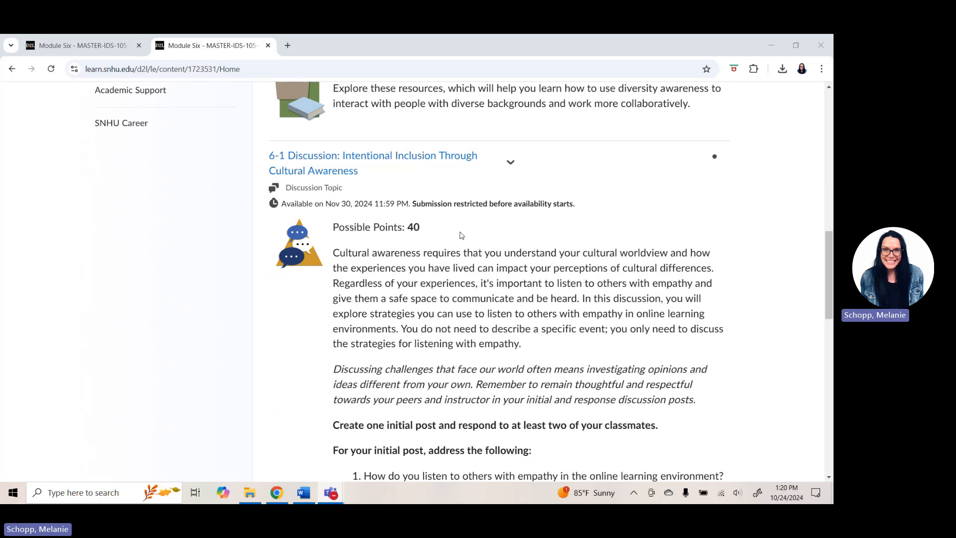
{"action": "scroll", "coordinate": [461, 235], "scroll_direction": "down", "scroll_amount": 3}
{"action": "scroll", "coordinate": [461, 234], "scroll_direction": "down", "scroll_amount": 2}
{"action": "scroll", "coordinate": [460, 234], "scroll_direction": "down", "scroll_amount": 3}
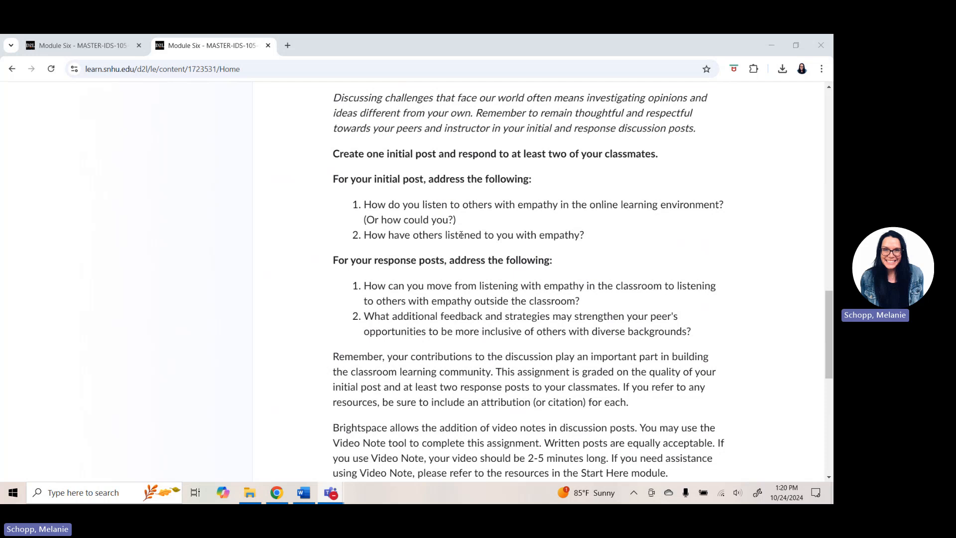
{"action": "scroll", "coordinate": [460, 234], "scroll_direction": "down", "scroll_amount": 2}
{"action": "scroll", "coordinate": [461, 235], "scroll_direction": "down", "scroll_amount": 3}
{"action": "scroll", "coordinate": [461, 235], "scroll_direction": "down", "scroll_amount": 1}
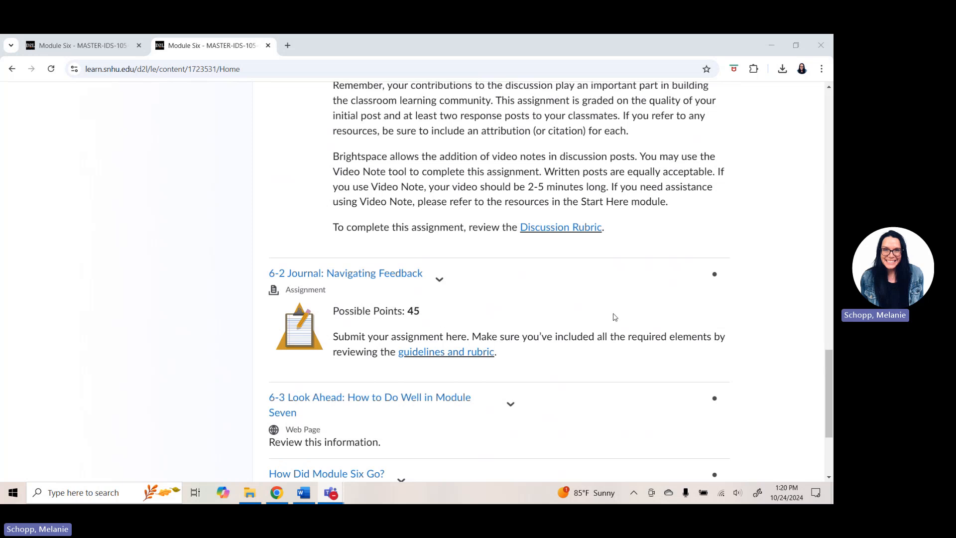
{"action": "scroll", "coordinate": [614, 317], "scroll_direction": "up", "scroll_amount": 4}
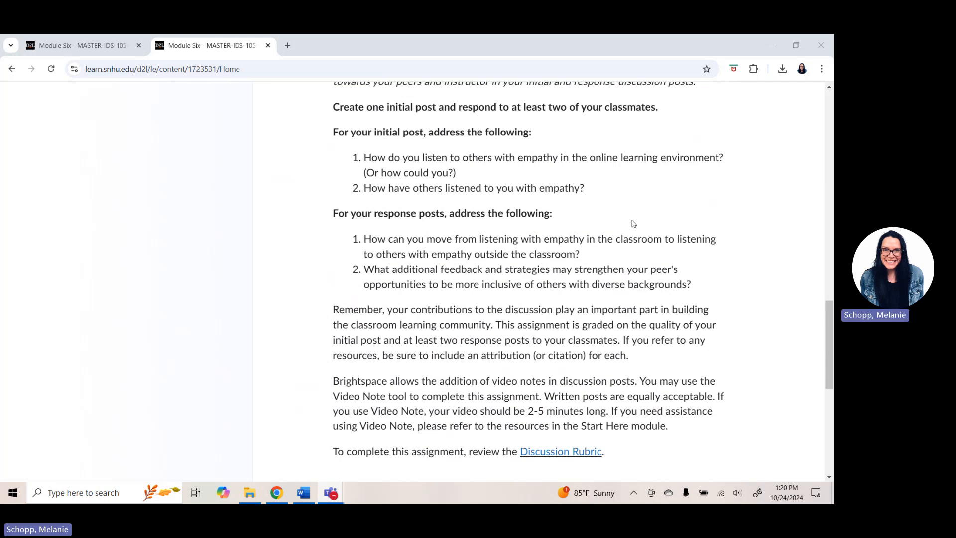
{"action": "scroll", "coordinate": [590, 225], "scroll_direction": "up", "scroll_amount": 4}
{"action": "scroll", "coordinate": [579, 191], "scroll_direction": "up", "scroll_amount": 4}
{"action": "scroll", "coordinate": [579, 191], "scroll_direction": "up", "scroll_amount": 3}
{"action": "scroll", "coordinate": [575, 192], "scroll_direction": "up", "scroll_amount": 4}
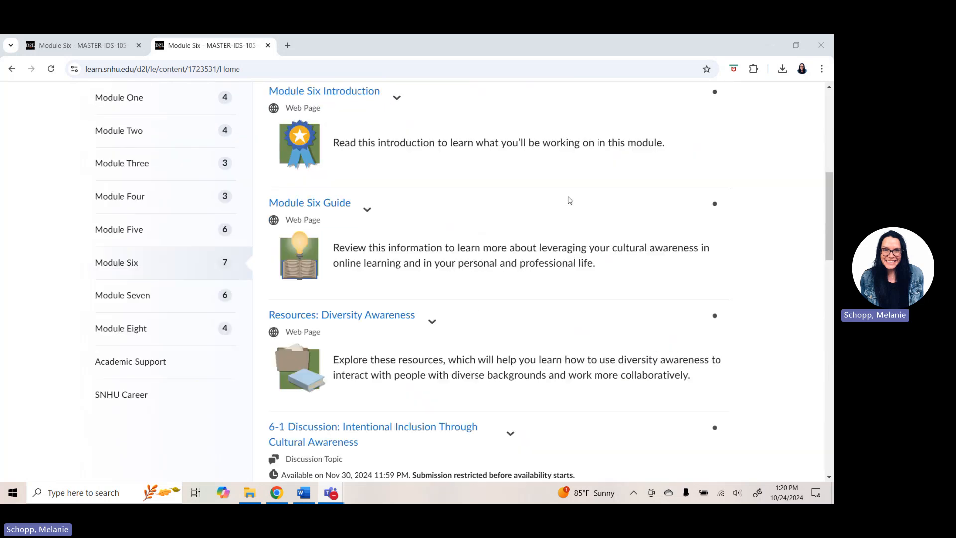
{"action": "scroll", "coordinate": [571, 195], "scroll_direction": "up", "scroll_amount": 2}
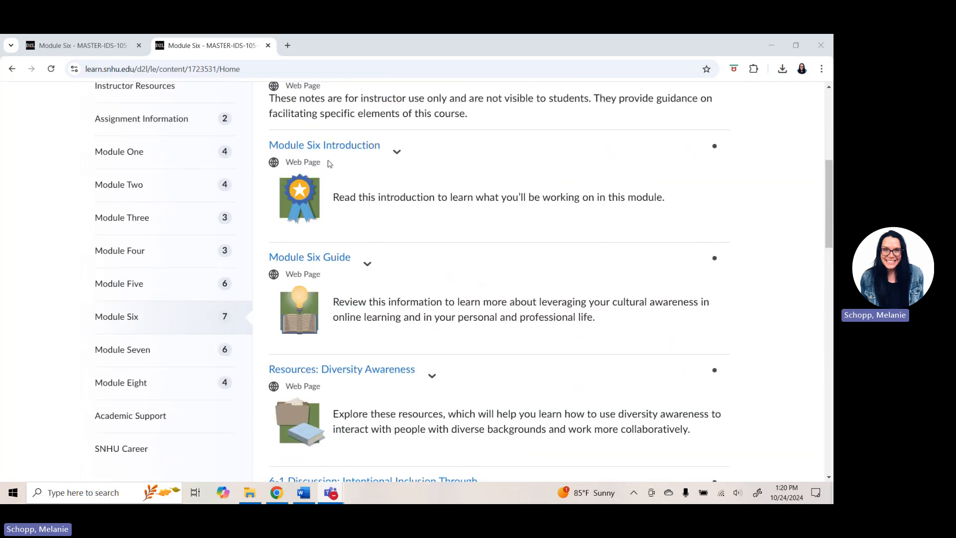
Go from the Module Six Introduction through the Guide to the Diversity Awareness resources.
{"action": "left_click", "coordinate": [337, 147]}
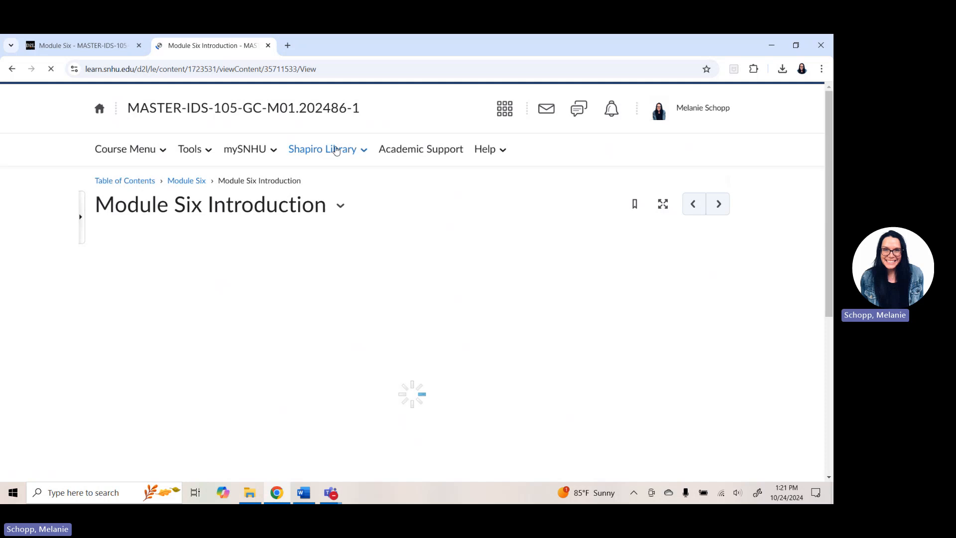
{"action": "scroll", "coordinate": [489, 276], "scroll_direction": "down", "scroll_amount": 5}
{"action": "scroll", "coordinate": [490, 276], "scroll_direction": "down", "scroll_amount": 5}
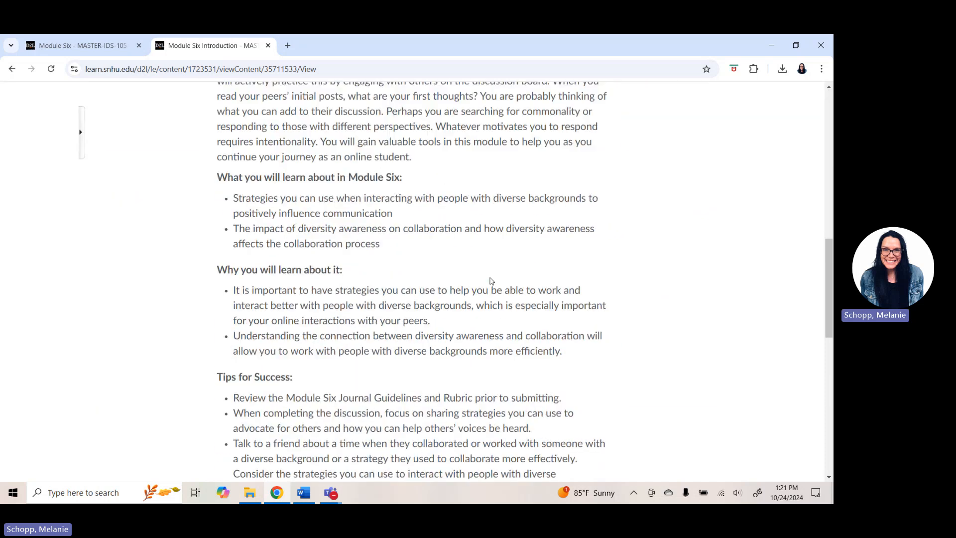
{"action": "scroll", "coordinate": [490, 275], "scroll_direction": "down", "scroll_amount": 5}
{"action": "scroll", "coordinate": [489, 276], "scroll_direction": "down", "scroll_amount": 4}
{"action": "scroll", "coordinate": [489, 276], "scroll_direction": "down", "scroll_amount": 2}
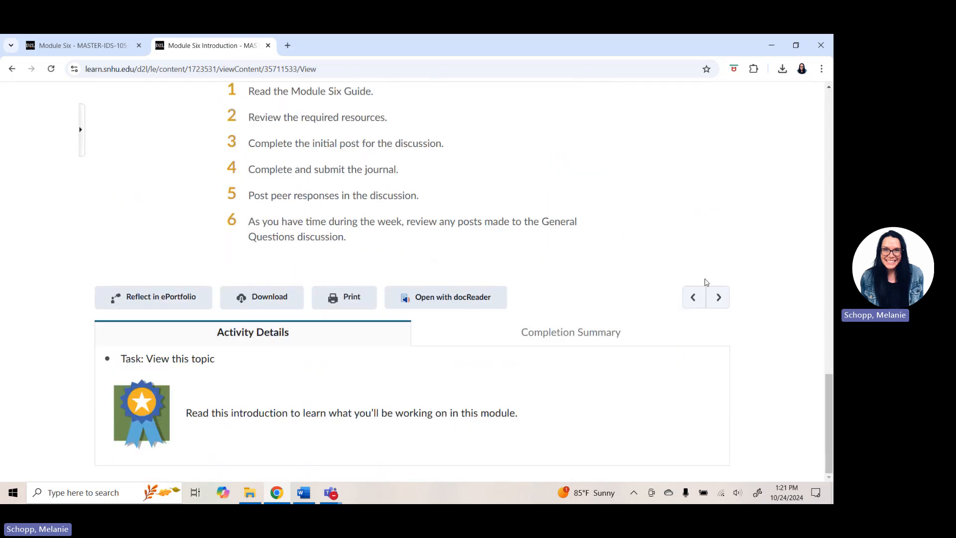
{"action": "left_click", "coordinate": [718, 296]}
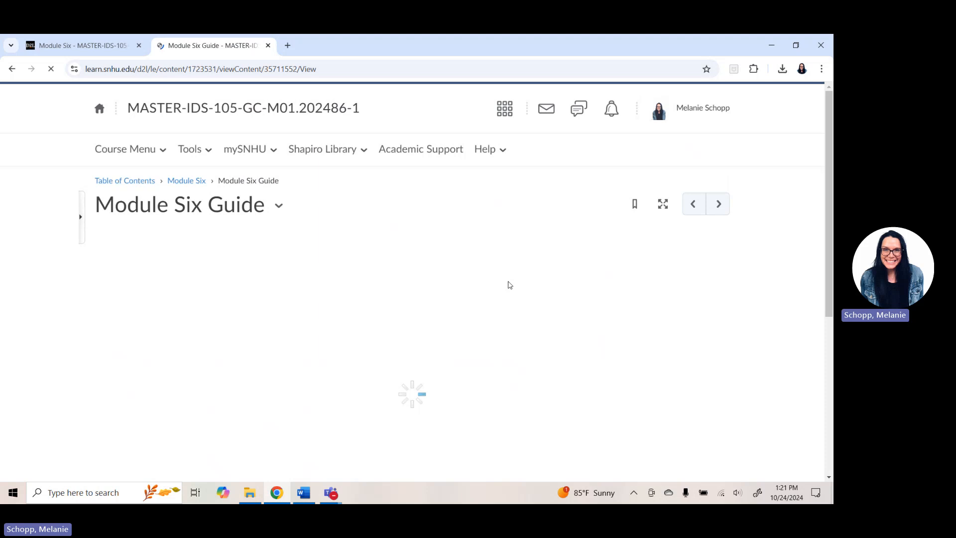
{"action": "scroll", "coordinate": [420, 298], "scroll_direction": "down", "scroll_amount": 2}
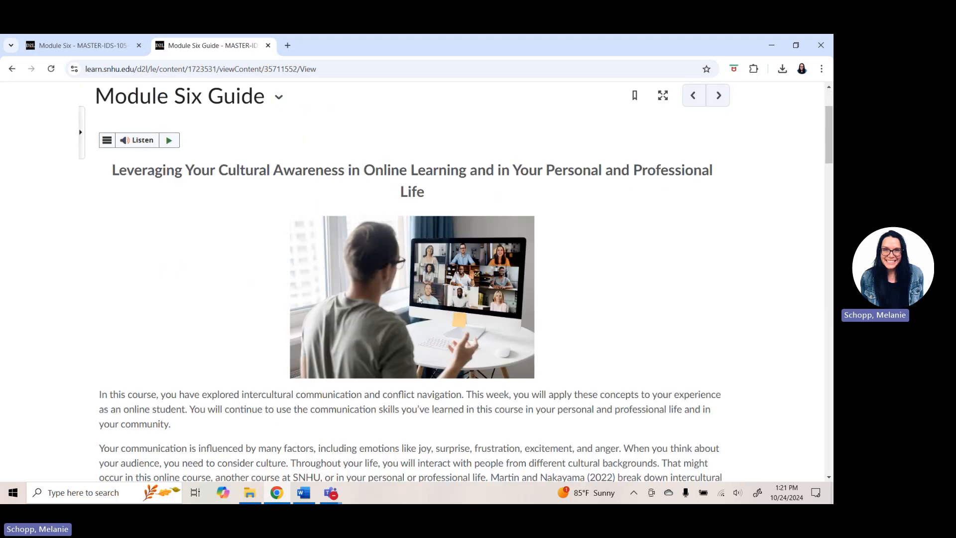
{"action": "scroll", "coordinate": [420, 299], "scroll_direction": "down", "scroll_amount": 3}
{"action": "scroll", "coordinate": [420, 299], "scroll_direction": "down", "scroll_amount": 2}
{"action": "scroll", "coordinate": [420, 299], "scroll_direction": "down", "scroll_amount": 1}
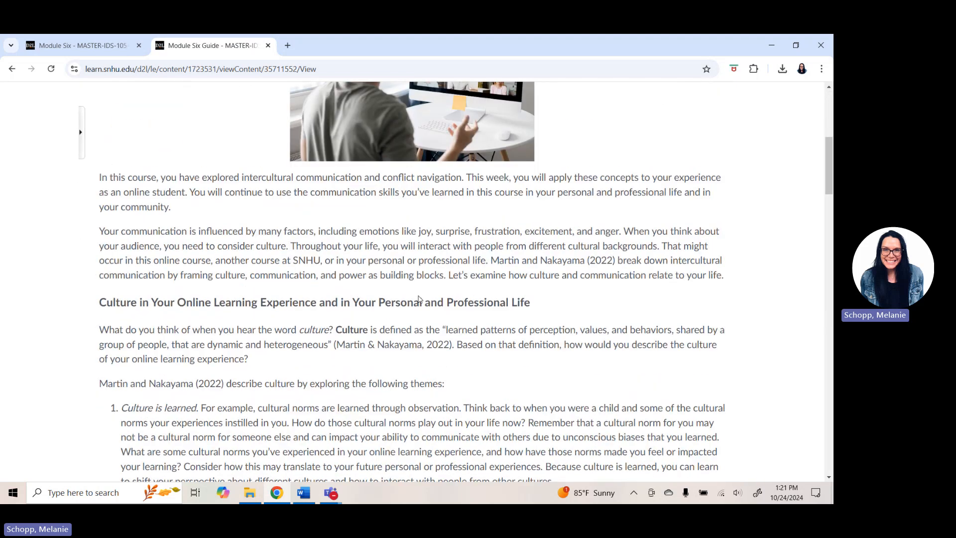
{"action": "scroll", "coordinate": [419, 299], "scroll_direction": "down", "scroll_amount": 3}
{"action": "scroll", "coordinate": [420, 299], "scroll_direction": "down", "scroll_amount": 4}
{"action": "scroll", "coordinate": [420, 299], "scroll_direction": "down", "scroll_amount": 4}
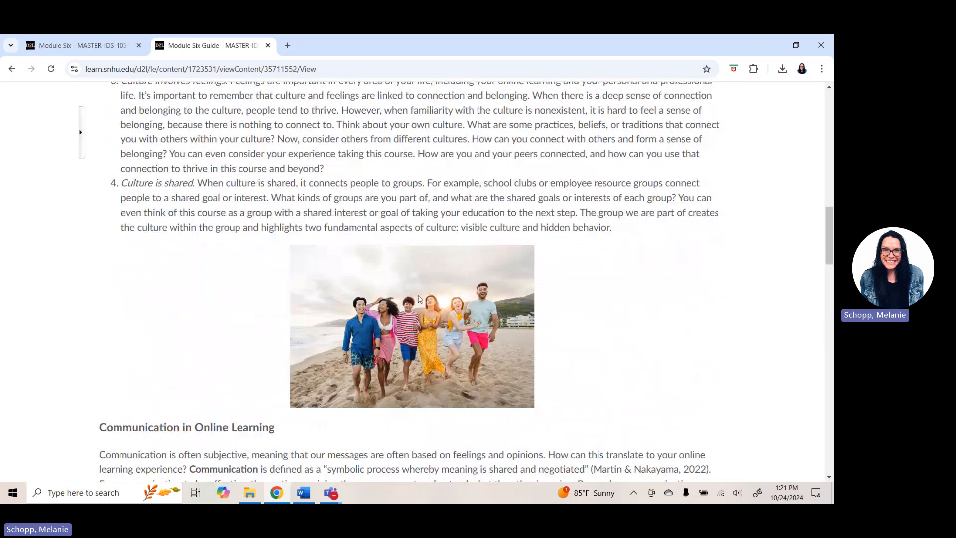
{"action": "scroll", "coordinate": [420, 299], "scroll_direction": "down", "scroll_amount": 3}
{"action": "scroll", "coordinate": [420, 297], "scroll_direction": "down", "scroll_amount": 5}
{"action": "scroll", "coordinate": [420, 297], "scroll_direction": "down", "scroll_amount": 5}
{"action": "scroll", "coordinate": [420, 297], "scroll_direction": "down", "scroll_amount": 5}
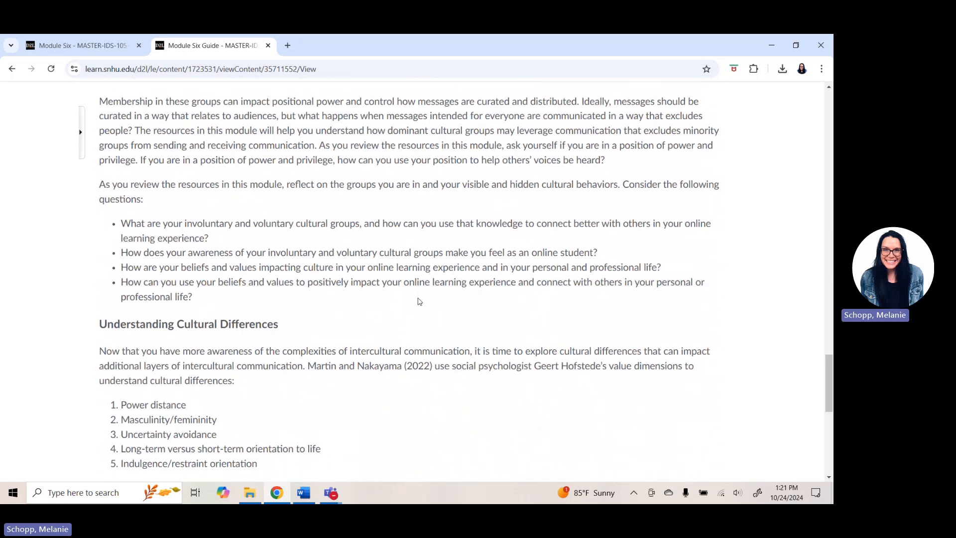
{"action": "scroll", "coordinate": [420, 298], "scroll_direction": "down", "scroll_amount": 4}
{"action": "scroll", "coordinate": [418, 299], "scroll_direction": "down", "scroll_amount": 1}
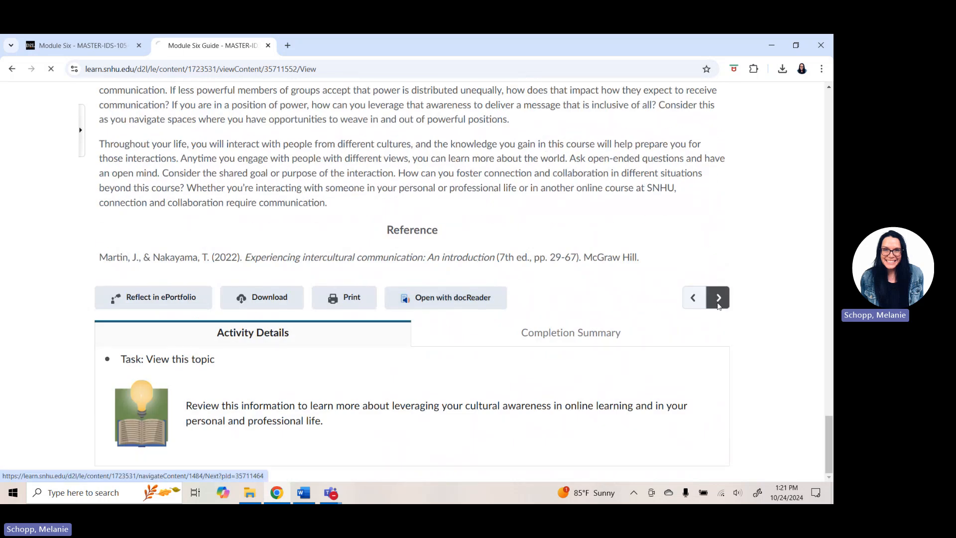
{"action": "left_click", "coordinate": [718, 297]}
{"action": "scroll", "coordinate": [456, 273], "scroll_direction": "down", "scroll_amount": 1}
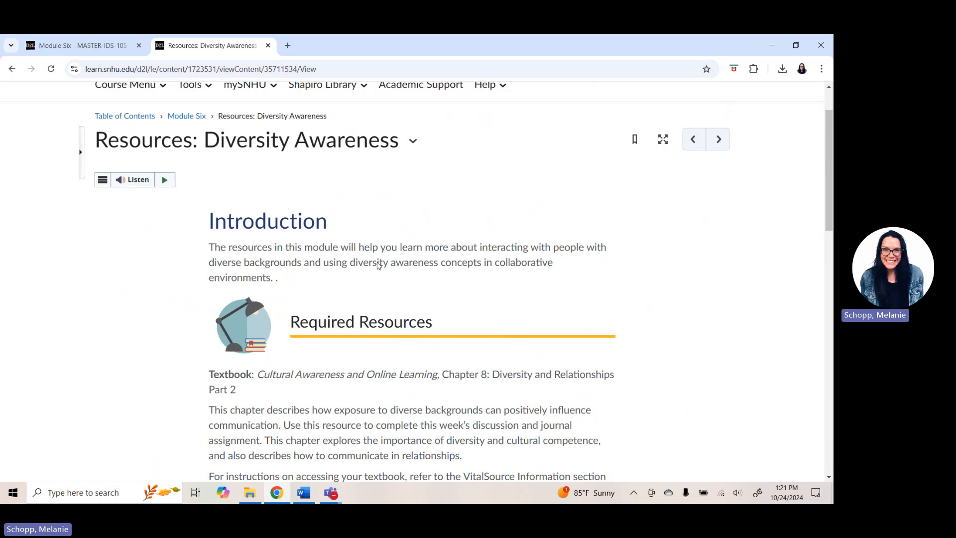
{"action": "scroll", "coordinate": [377, 266], "scroll_direction": "down", "scroll_amount": 1}
{"action": "scroll", "coordinate": [378, 266], "scroll_direction": "down", "scroll_amount": 2}
{"action": "scroll", "coordinate": [378, 266], "scroll_direction": "down", "scroll_amount": 3}
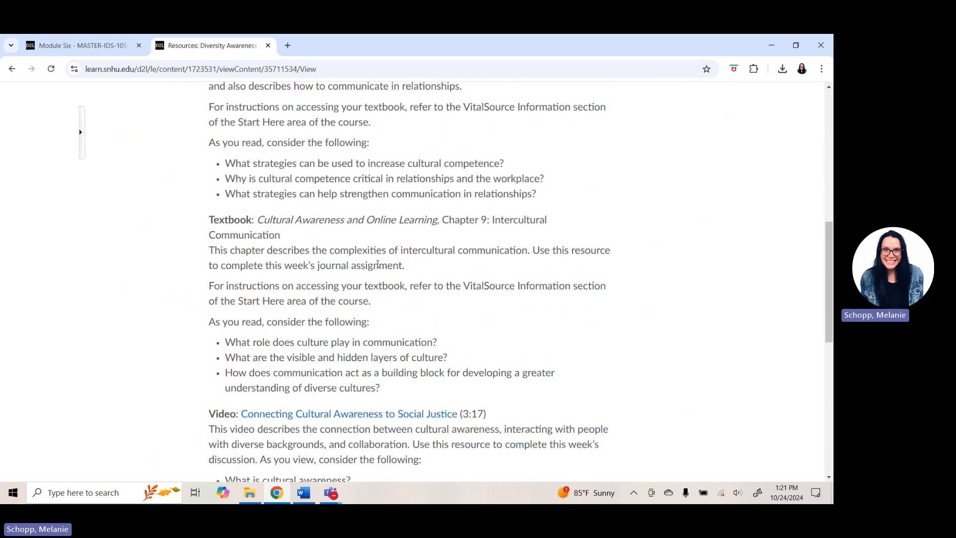
{"action": "scroll", "coordinate": [377, 265], "scroll_direction": "down", "scroll_amount": 1}
{"action": "scroll", "coordinate": [377, 265], "scroll_direction": "down", "scroll_amount": 3}
{"action": "scroll", "coordinate": [377, 265], "scroll_direction": "down", "scroll_amount": 2}
{"action": "scroll", "coordinate": [377, 266], "scroll_direction": "down", "scroll_amount": 3}
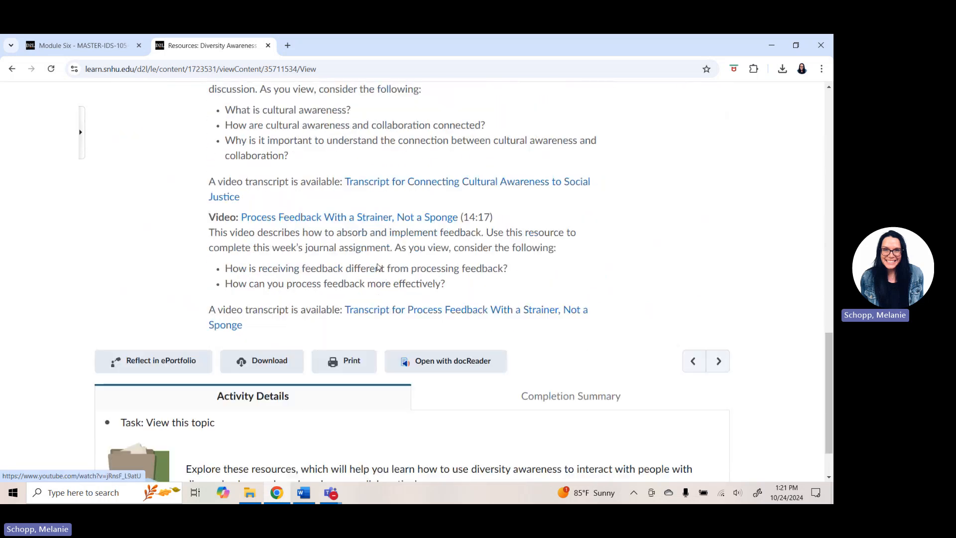
{"action": "scroll", "coordinate": [377, 265], "scroll_direction": "down", "scroll_amount": 1}
Review the 6-1 Discussion prompt and rubric, then move on to the 6-2 Journal.
{"action": "left_click", "coordinate": [717, 297]}
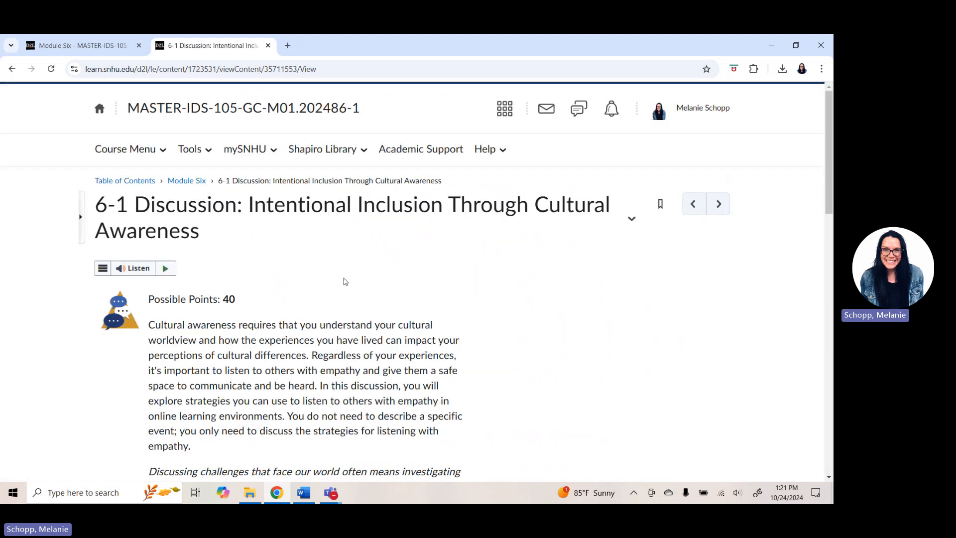
{"action": "scroll", "coordinate": [343, 281], "scroll_direction": "down", "scroll_amount": 2}
{"action": "scroll", "coordinate": [342, 283], "scroll_direction": "down", "scroll_amount": 1}
{"action": "scroll", "coordinate": [342, 284], "scroll_direction": "down", "scroll_amount": 3}
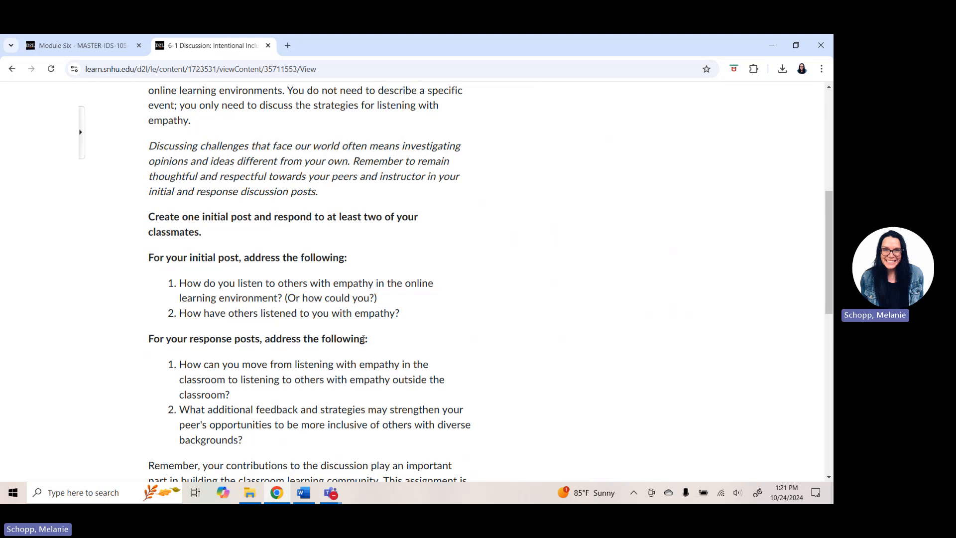
{"action": "scroll", "coordinate": [402, 271], "scroll_direction": "down", "scroll_amount": 5}
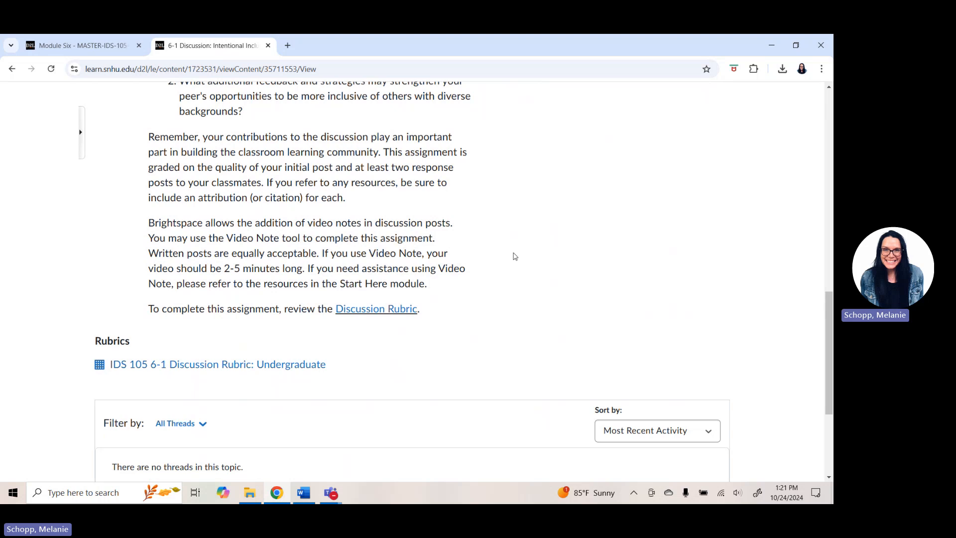
{"action": "scroll", "coordinate": [508, 247], "scroll_direction": "down", "scroll_amount": 3}
{"action": "scroll", "coordinate": [562, 223], "scroll_direction": "down", "scroll_amount": 3}
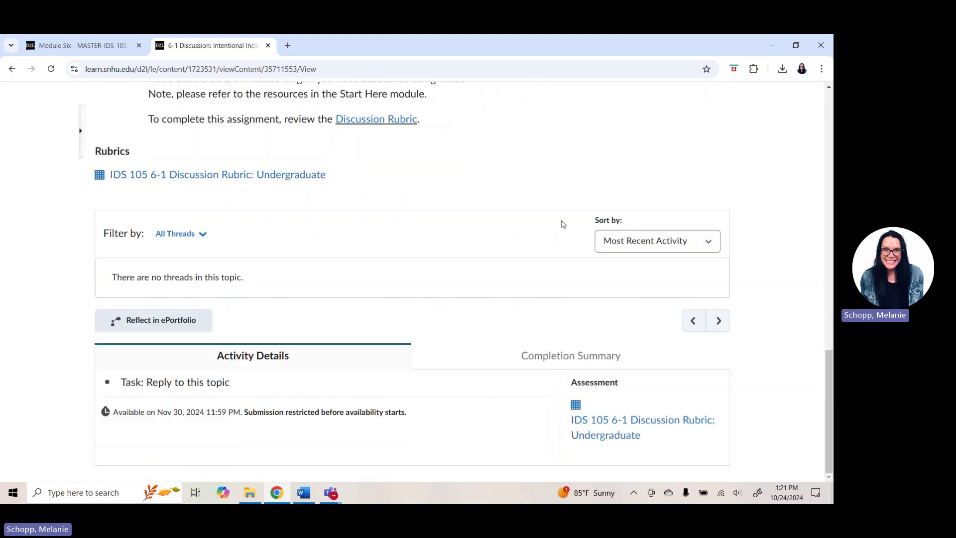
{"action": "left_click", "coordinate": [718, 319]}
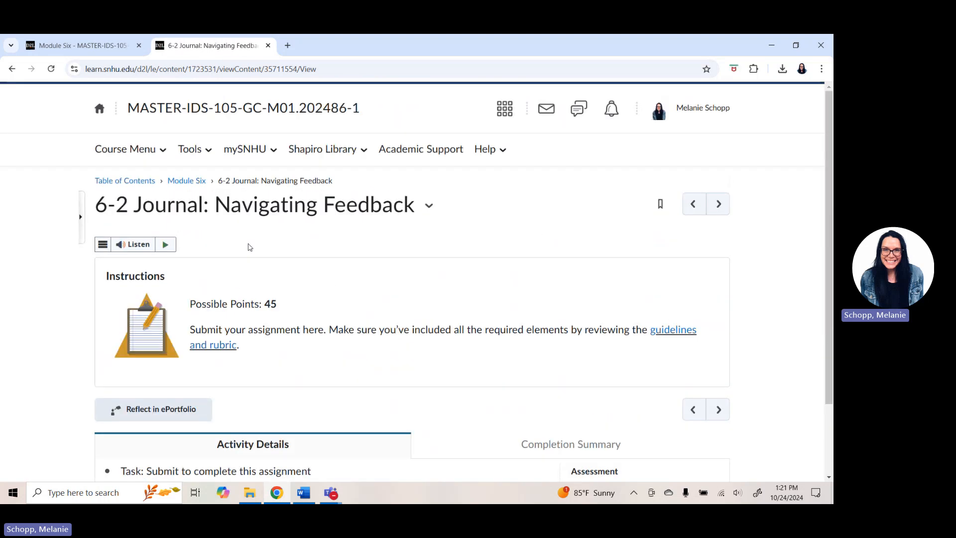
{"action": "scroll", "coordinate": [368, 325], "scroll_direction": "down", "scroll_amount": 1}
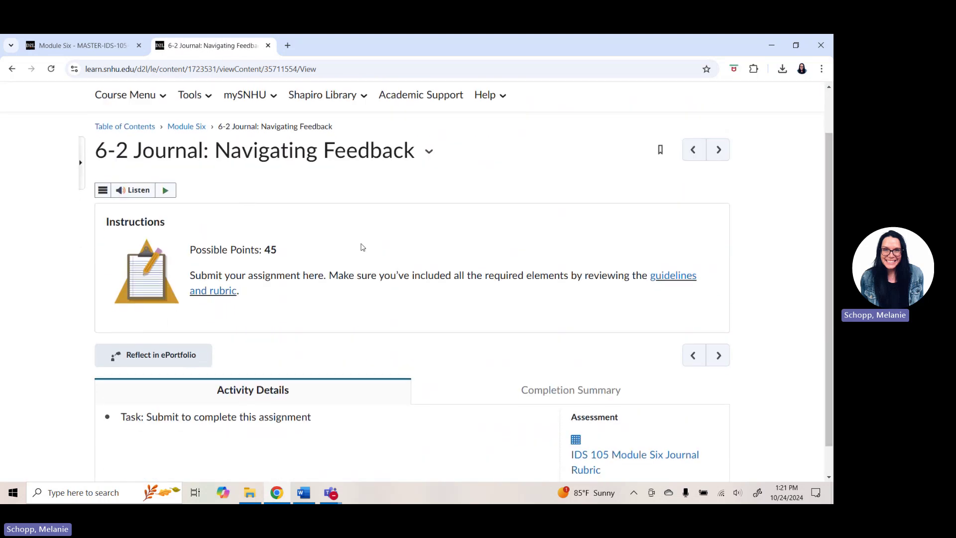
Open the Module Six Journal Guidelines and Rubric in its own tab and review the directions.
{"action": "left_click", "coordinate": [673, 278]}
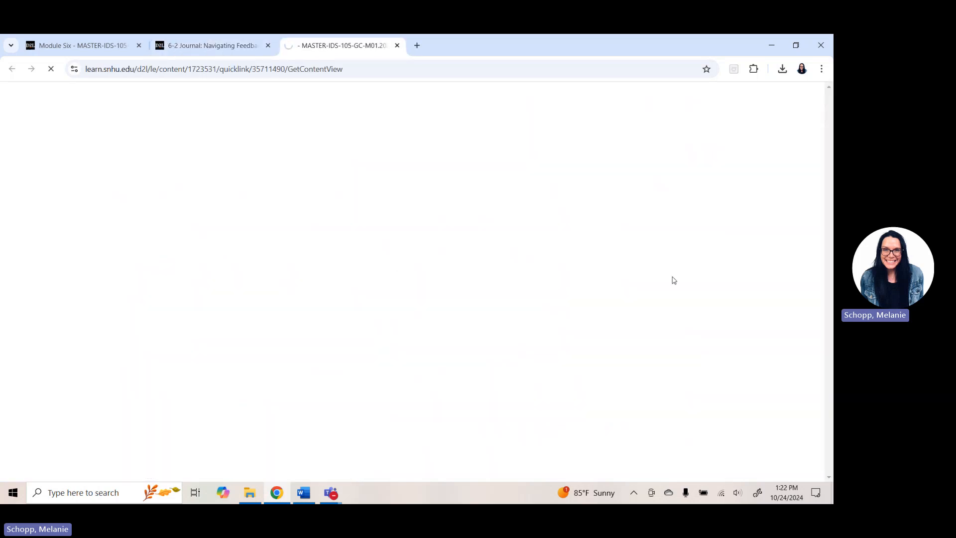
{"action": "scroll", "coordinate": [192, 268], "scroll_direction": "down", "scroll_amount": 2}
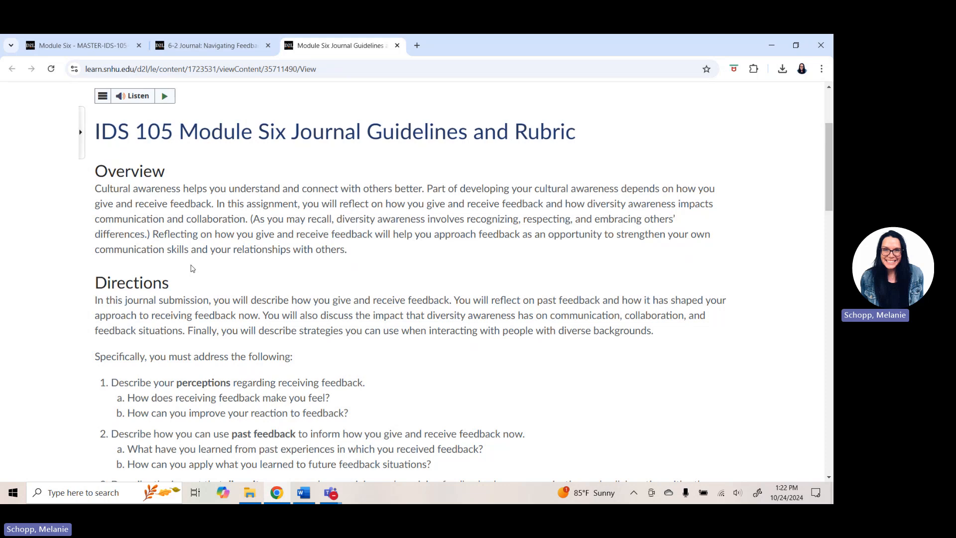
{"action": "scroll", "coordinate": [192, 268], "scroll_direction": "down", "scroll_amount": 2}
{"action": "scroll", "coordinate": [193, 269], "scroll_direction": "down", "scroll_amount": 2}
{"action": "scroll", "coordinate": [192, 268], "scroll_direction": "down", "scroll_amount": 2}
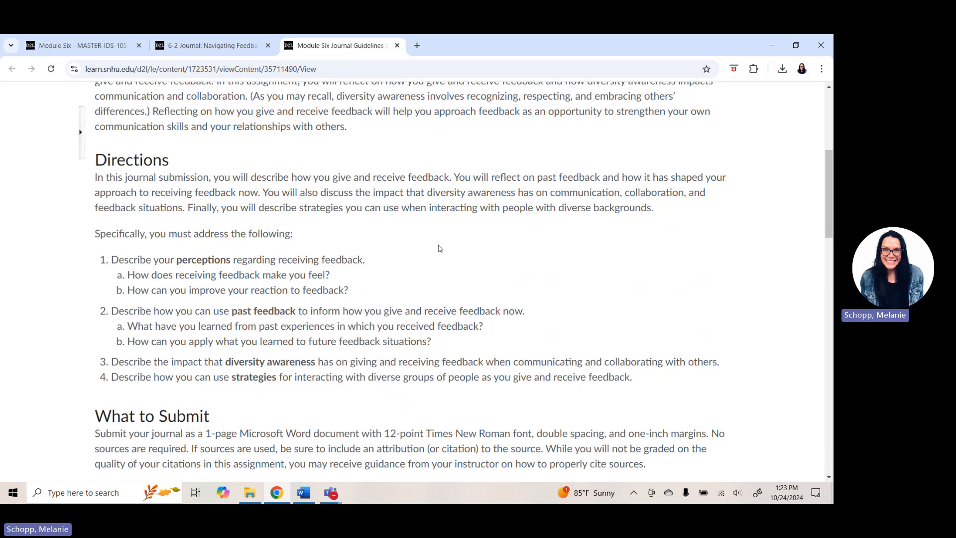
{"action": "scroll", "coordinate": [441, 249], "scroll_direction": "down", "scroll_amount": 3}
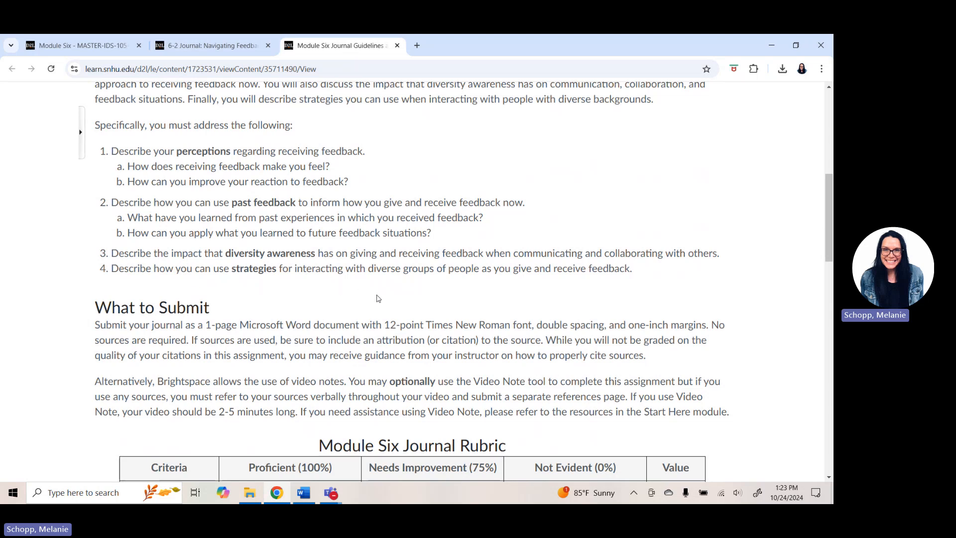
{"action": "left_click_drag", "start_coordinate": [95, 324], "coordinate": [633, 324]}
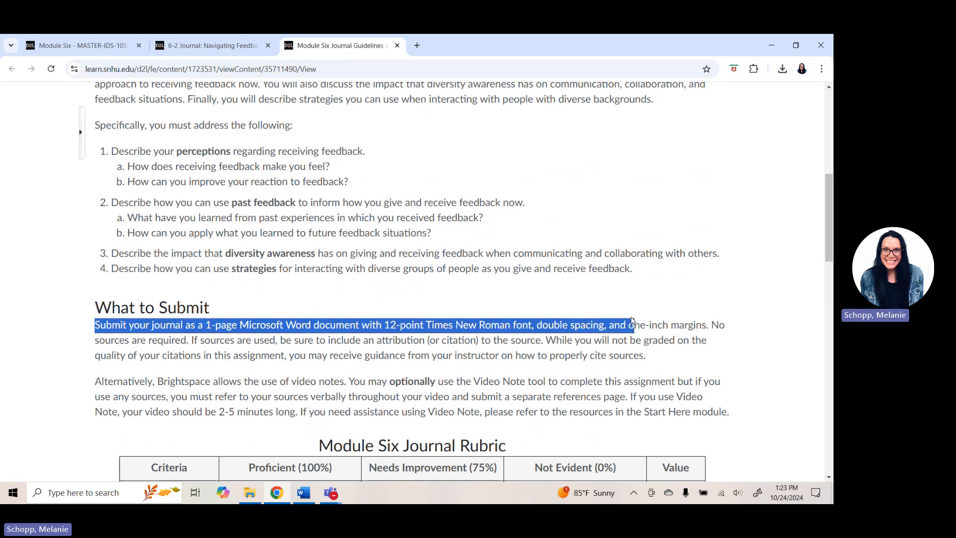
{"action": "left_click", "coordinate": [284, 296]}
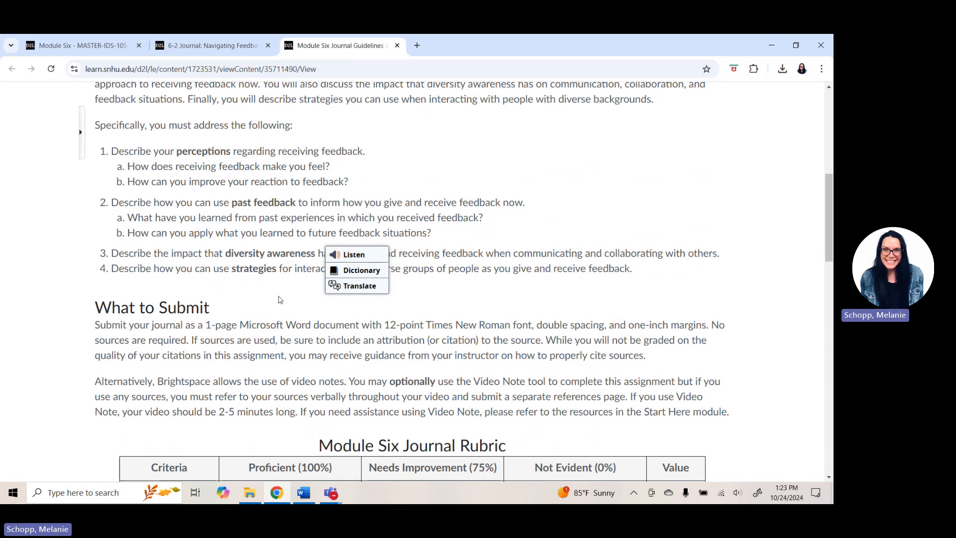
{"action": "scroll", "coordinate": [279, 298], "scroll_direction": "down", "scroll_amount": 1}
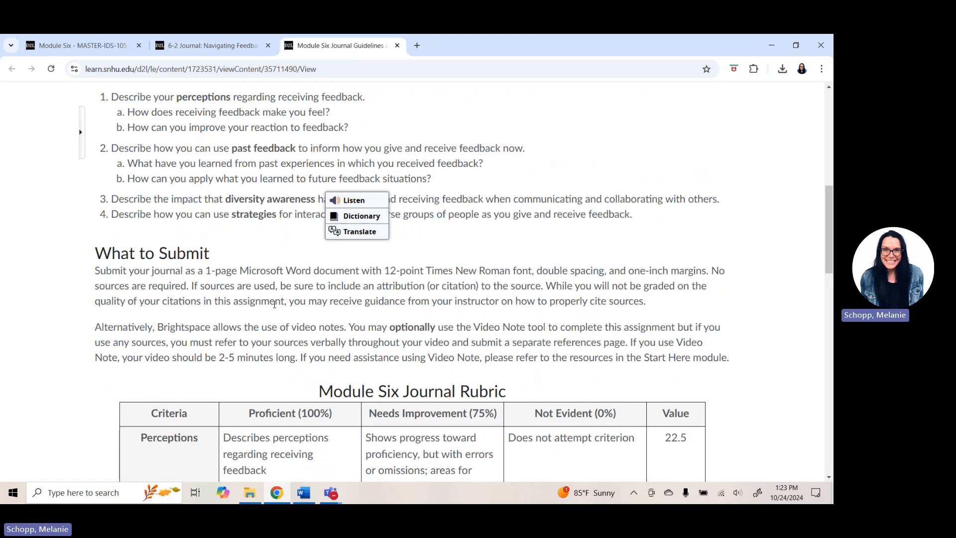
{"action": "left_click", "coordinate": [275, 304]}
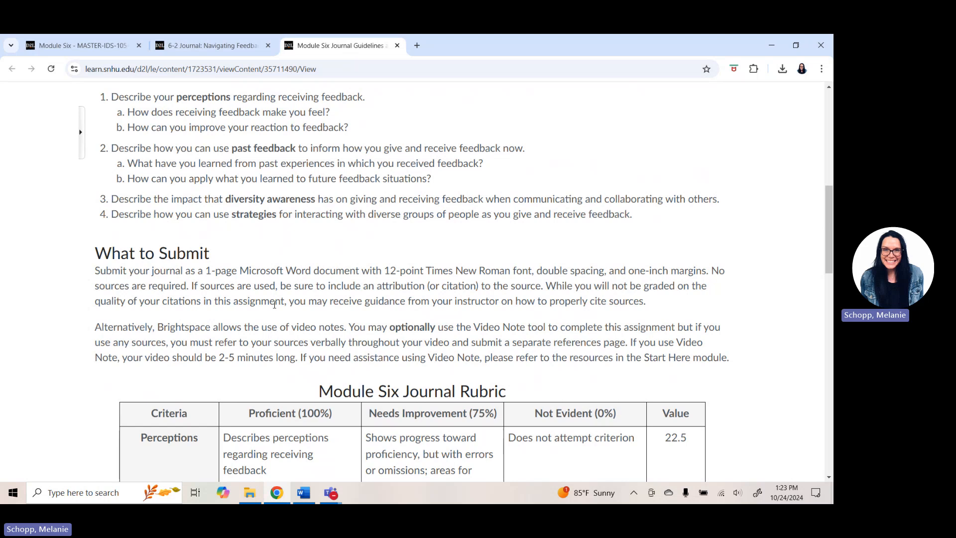
{"action": "scroll", "coordinate": [275, 303], "scroll_direction": "down", "scroll_amount": 1}
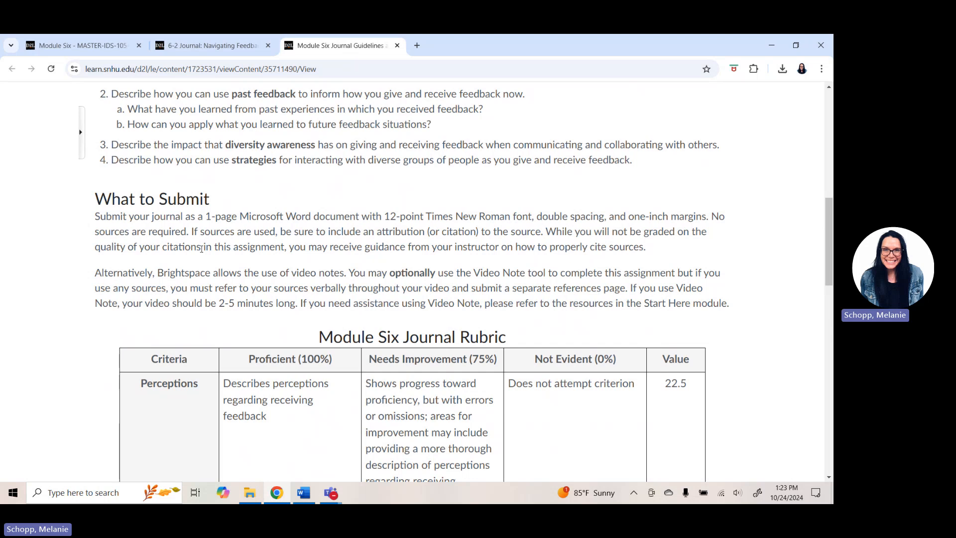
{"action": "scroll", "coordinate": [402, 302], "scroll_direction": "up", "scroll_amount": 5}
{"action": "scroll", "coordinate": [396, 299], "scroll_direction": "up", "scroll_amount": 5}
{"action": "scroll", "coordinate": [393, 296], "scroll_direction": "up", "scroll_amount": 3}
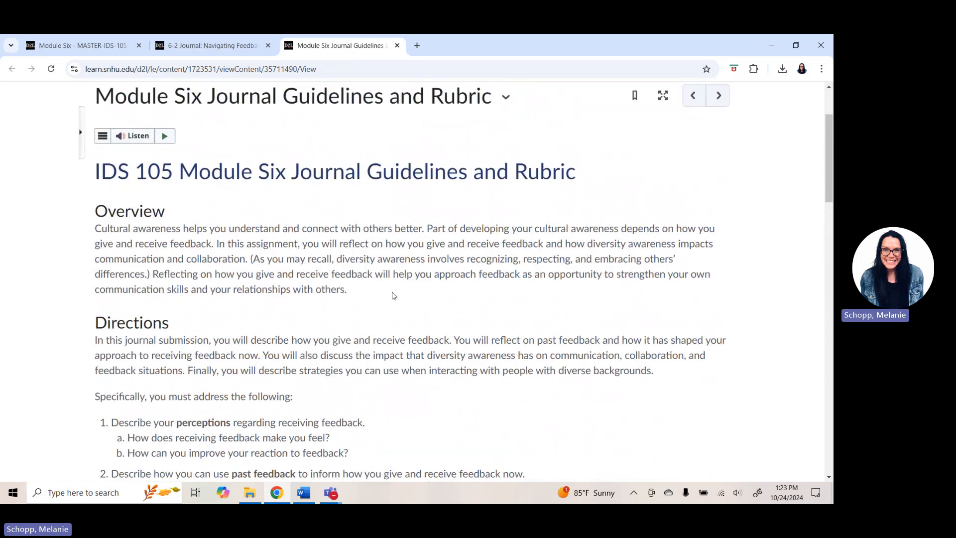